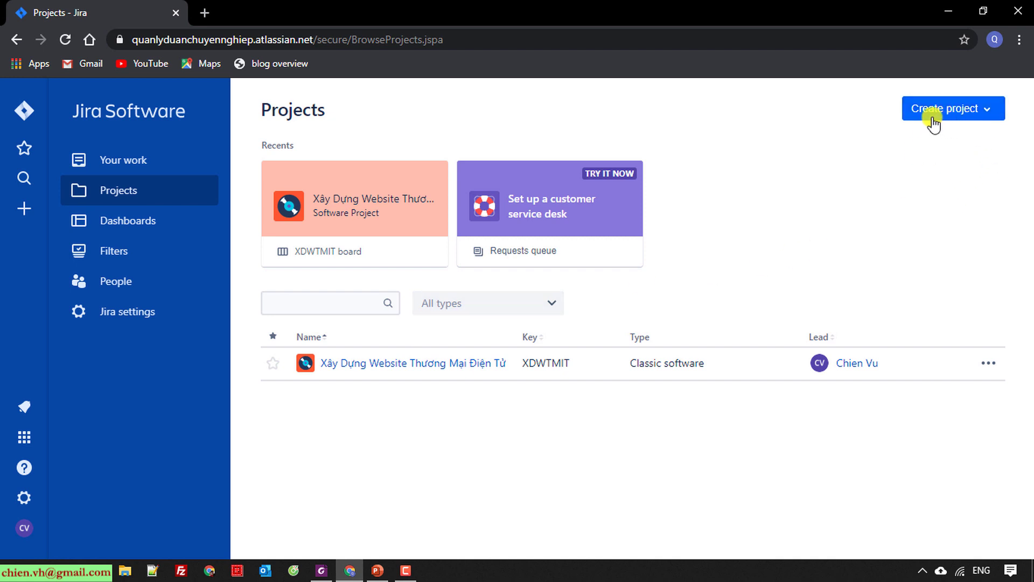
Start a new classic project and name it "Xây dựng Website Cổng Bảo Hiểm"
{"action": "left_click", "coordinate": [992, 118]}
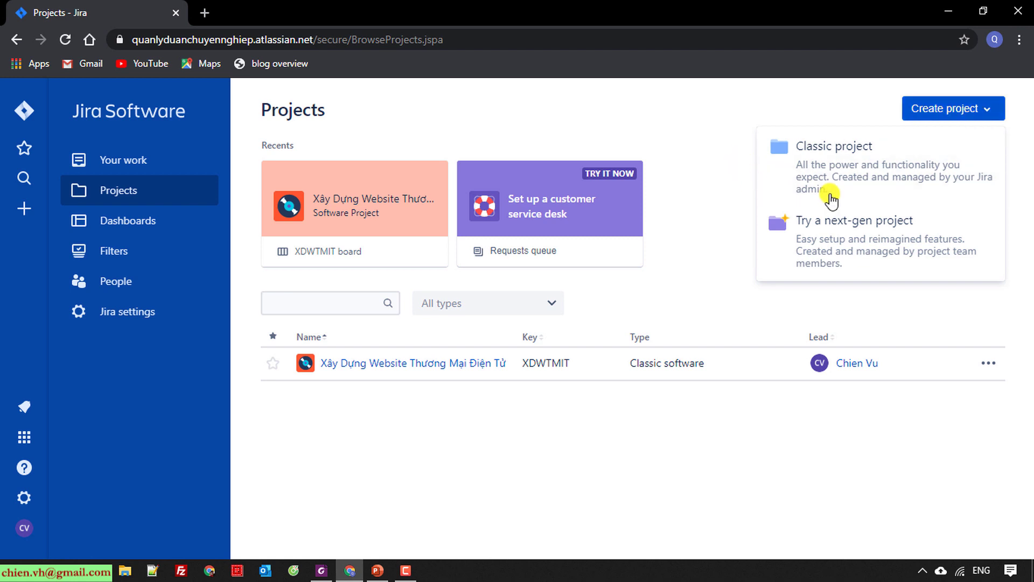
{"action": "left_click", "coordinate": [876, 171]}
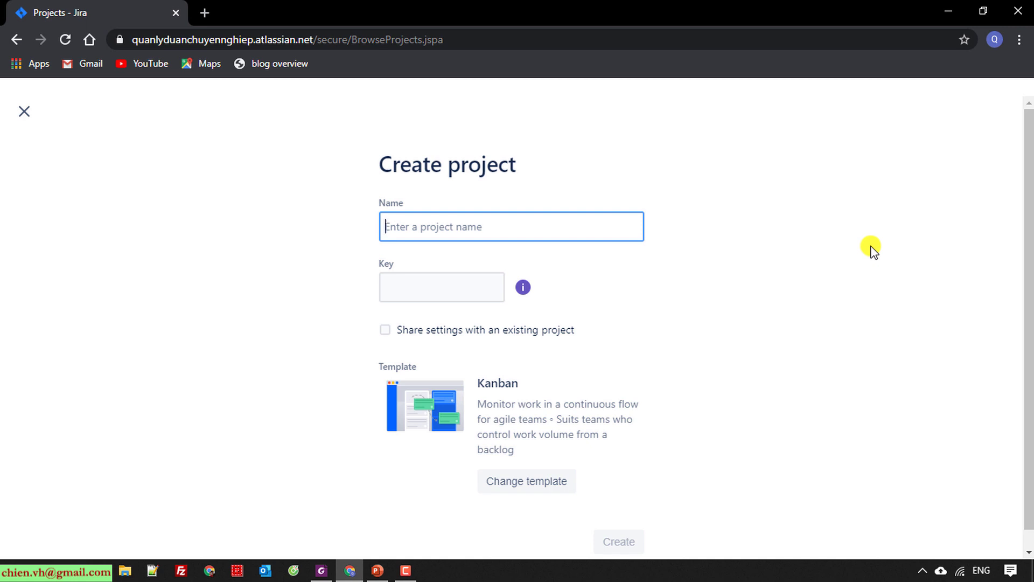
{"action": "type", "text": "tiao"}
{"action": "key", "text": "BackSpace"}
{"action": "key", "text": "BackSpace"}
{"action": "key", "text": "BackSpace"}
{"action": "key", "text": "BackSpace"}
{"action": "type", "text": "Xa"}
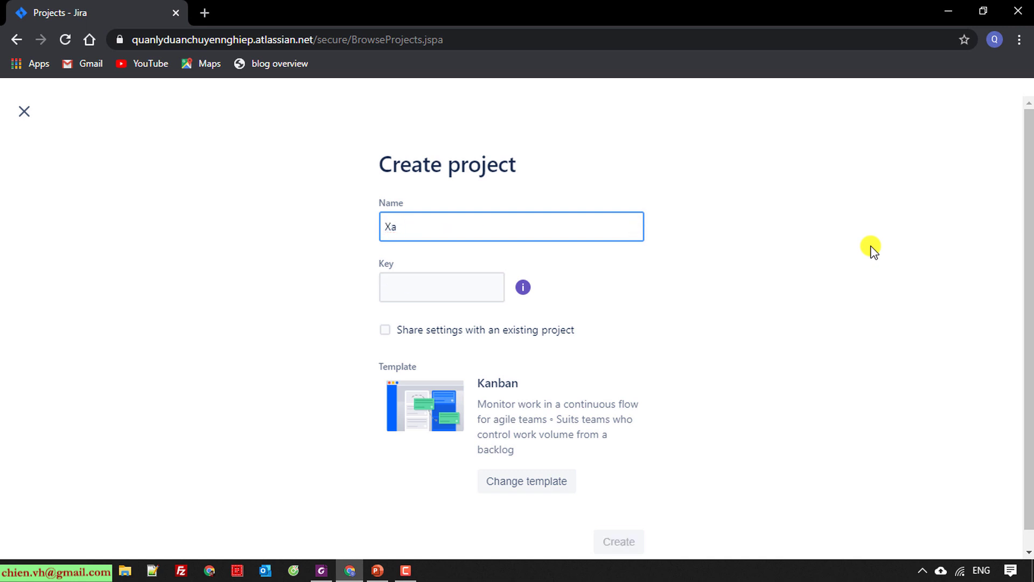
{"action": "type", "text": "ay dwngj"}
{"action": "type", "text": " Website"}
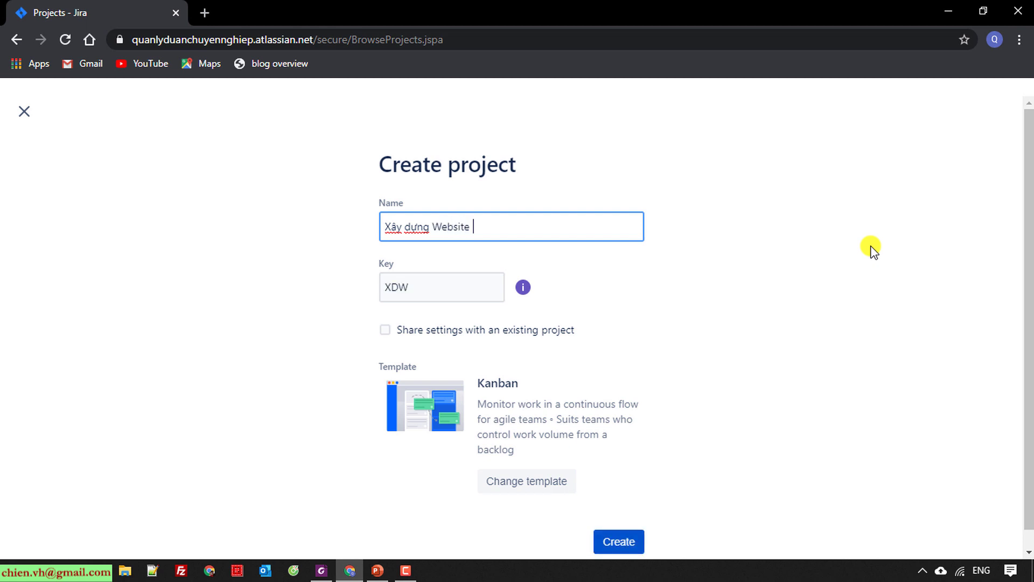
{"action": "type", "text": " Coongr Baor "}
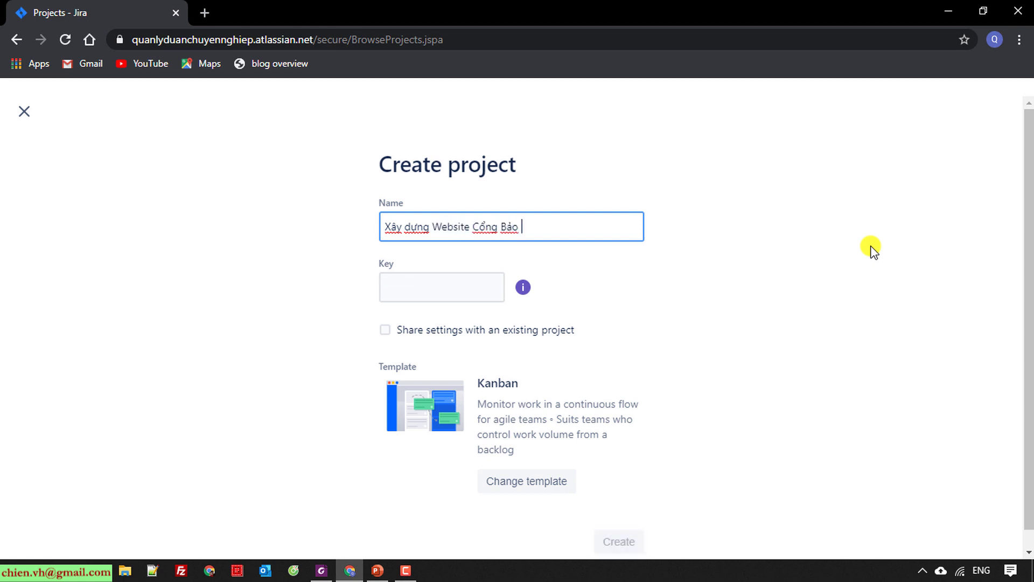
{"action": "type", "text": "Hieemr"}
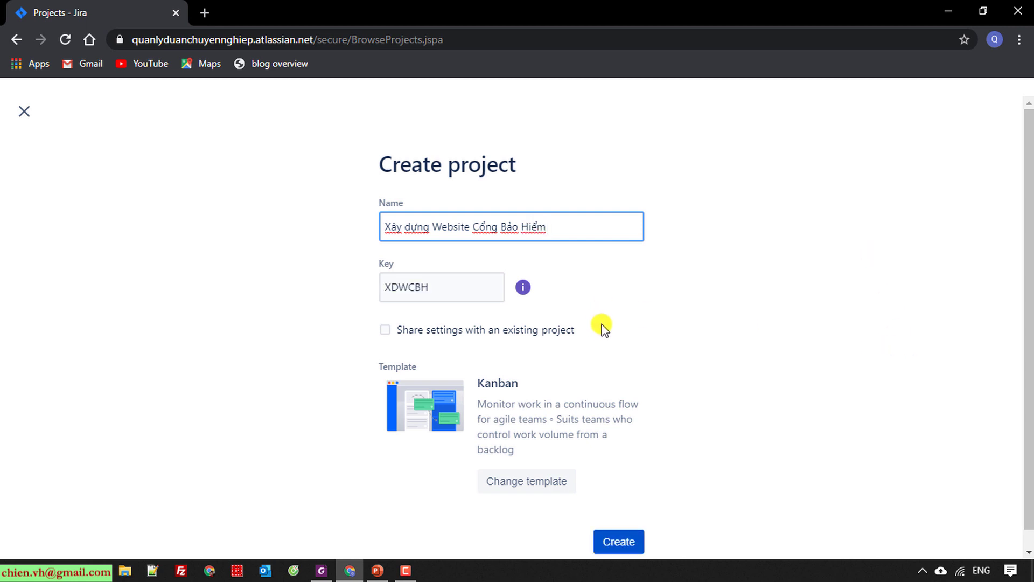
{"action": "left_click", "coordinate": [440, 287]}
{"action": "left_click", "coordinate": [441, 287]}
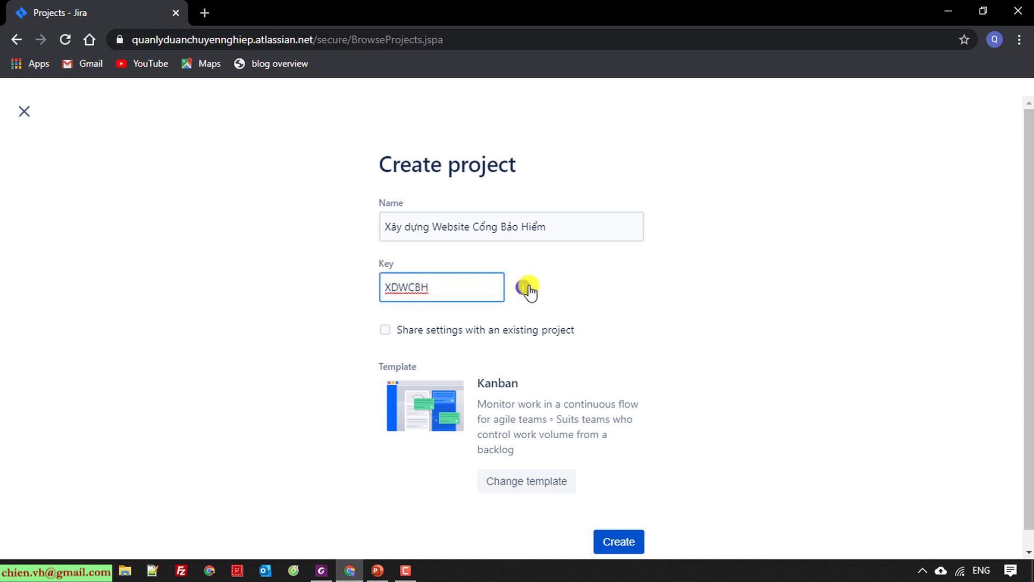
{"action": "type", "text": "HHH"}
{"action": "key", "text": "BackSpace"}
{"action": "key", "text": "BackSpace"}
{"action": "key", "text": "BackSpace"}
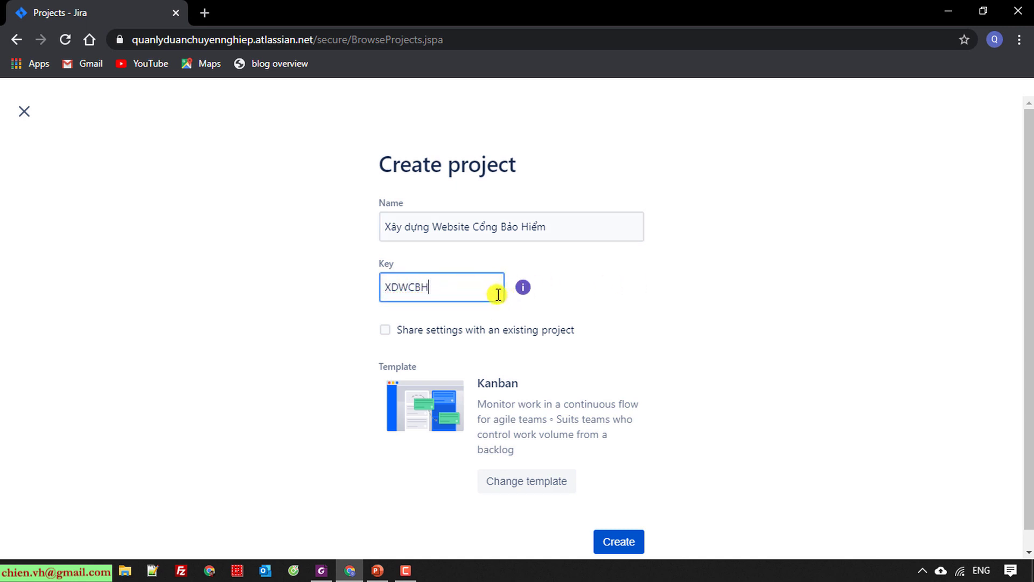
{"action": "left_click", "coordinate": [666, 324]}
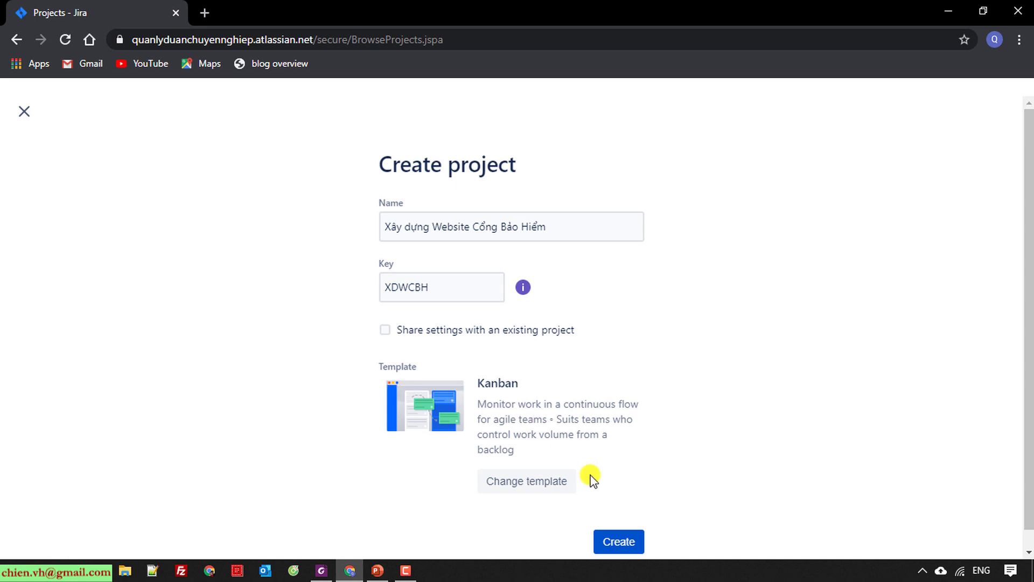
Open the project template choices and browse the Business templates before returning to the Software category
{"action": "left_click", "coordinate": [525, 489]}
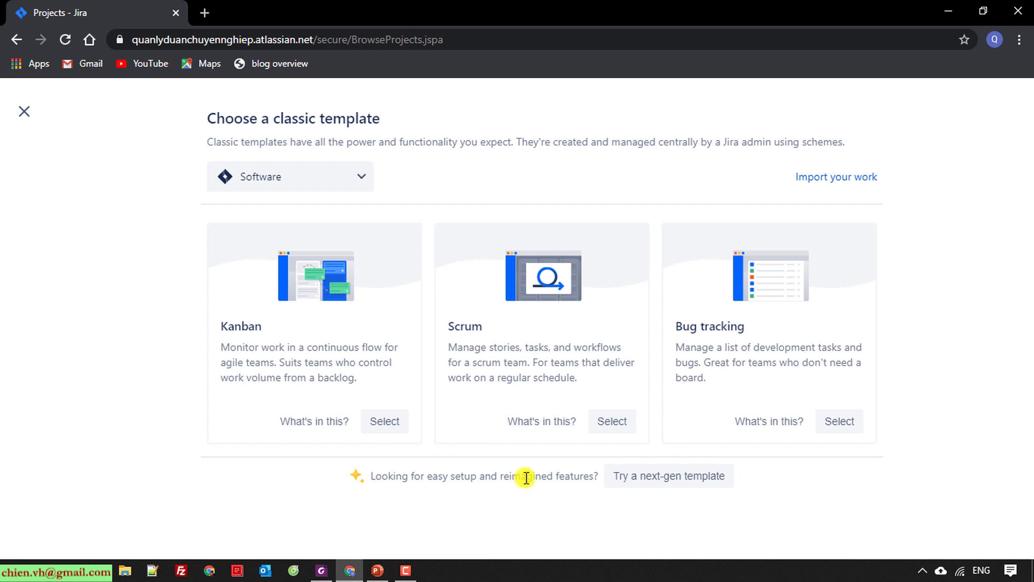
{"action": "left_click", "coordinate": [347, 175]}
{"action": "left_click", "coordinate": [281, 240]}
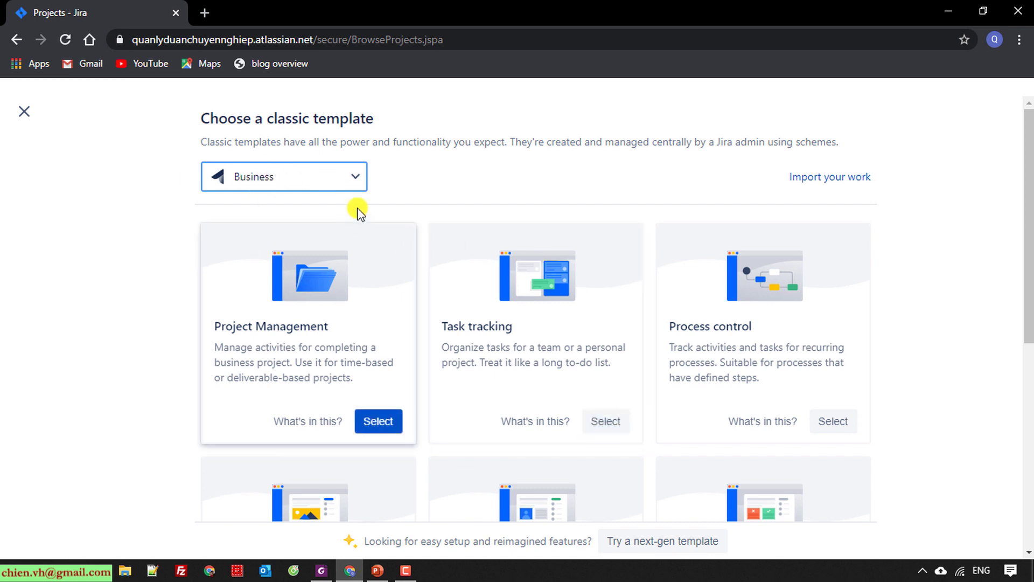
{"action": "scroll", "coordinate": [203, 384], "scroll_direction": "down", "scroll_amount": 10}
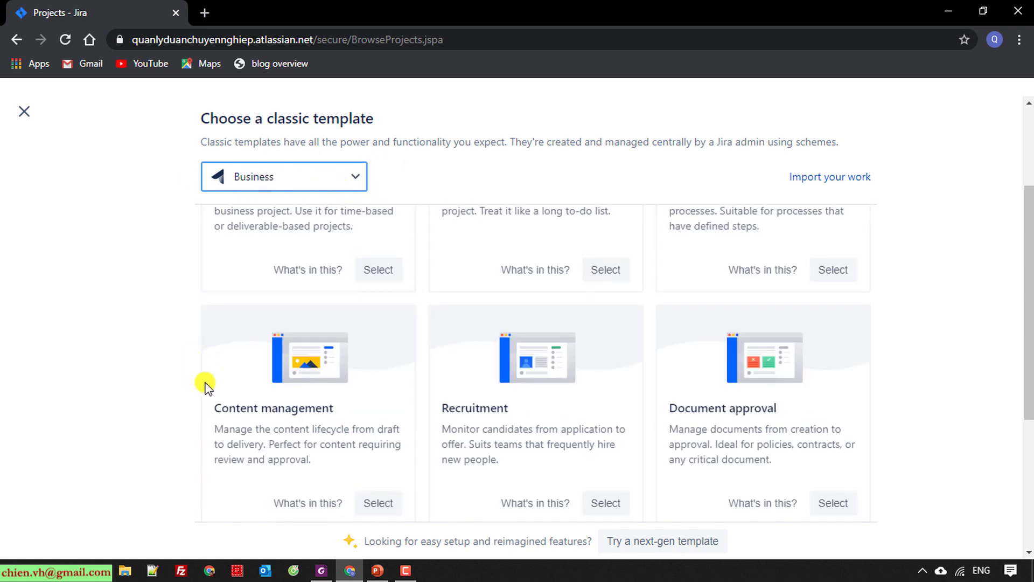
{"action": "scroll", "coordinate": [654, 435], "scroll_direction": "up", "scroll_amount": 10}
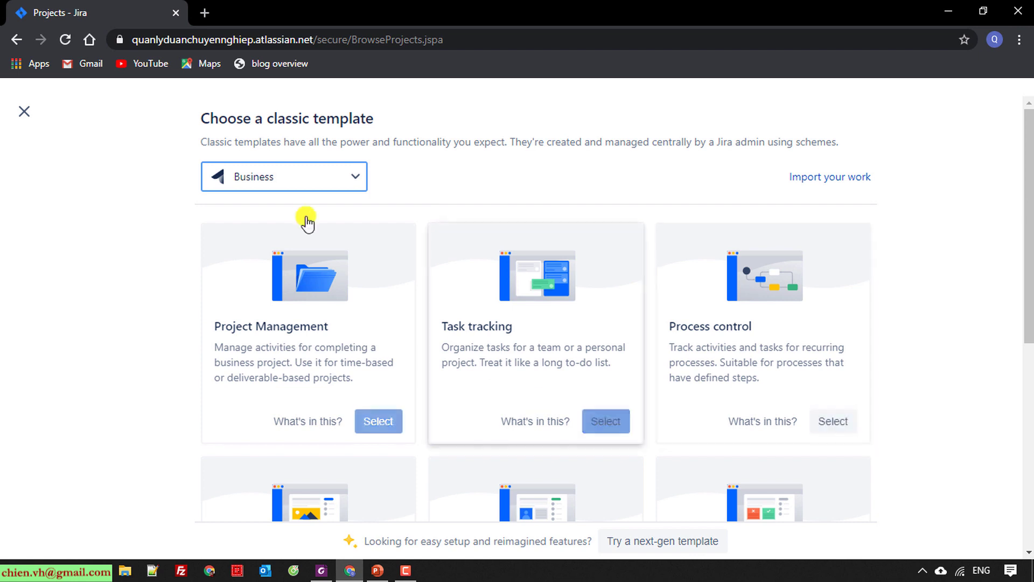
{"action": "left_click", "coordinate": [346, 183]}
{"action": "left_click", "coordinate": [288, 220]}
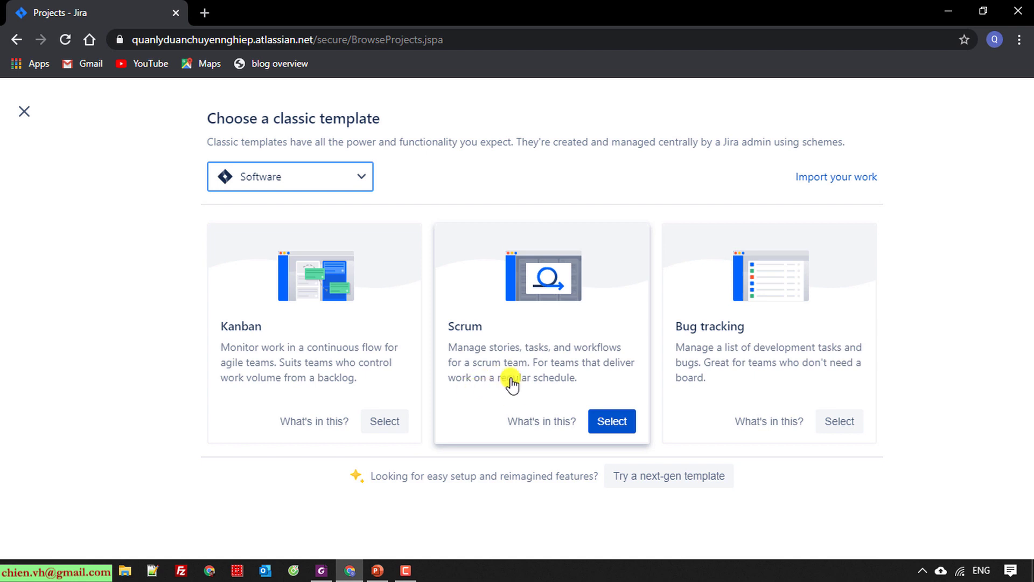
Choose the Scrum template for the new project and create the project
{"action": "left_click", "coordinate": [612, 421]}
{"action": "scroll", "coordinate": [893, 437], "scroll_direction": "down", "scroll_amount": 1}
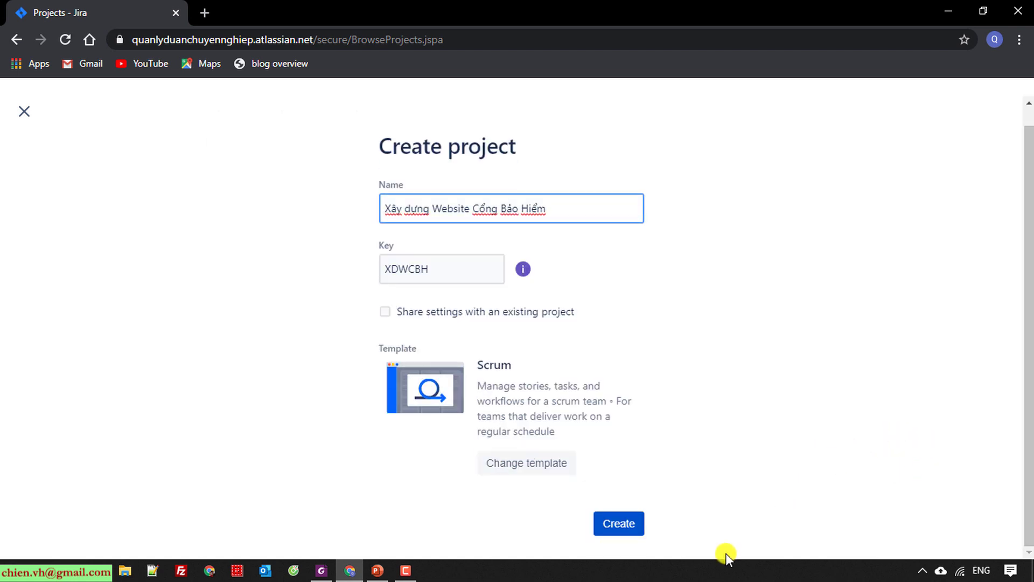
{"action": "left_click", "coordinate": [628, 531]}
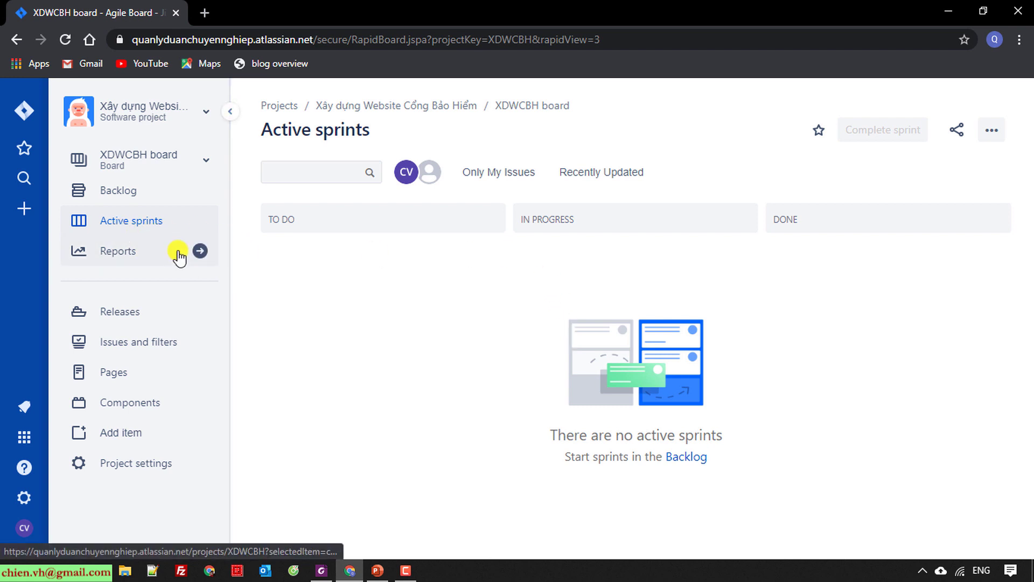
Open the new project's backlog and show its epics
{"action": "double_click", "coordinate": [358, 132]}
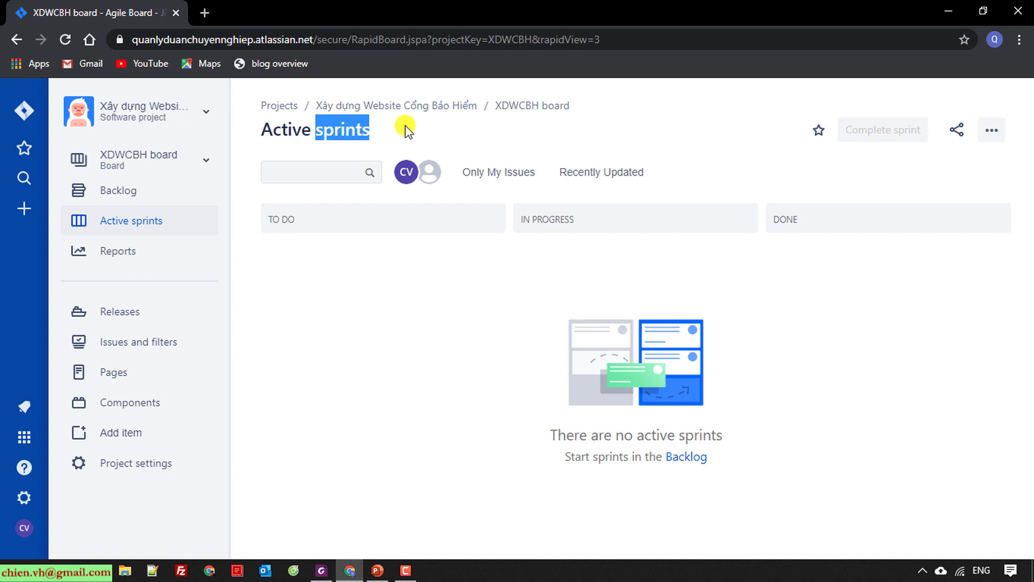
{"action": "left_click", "coordinate": [118, 195]}
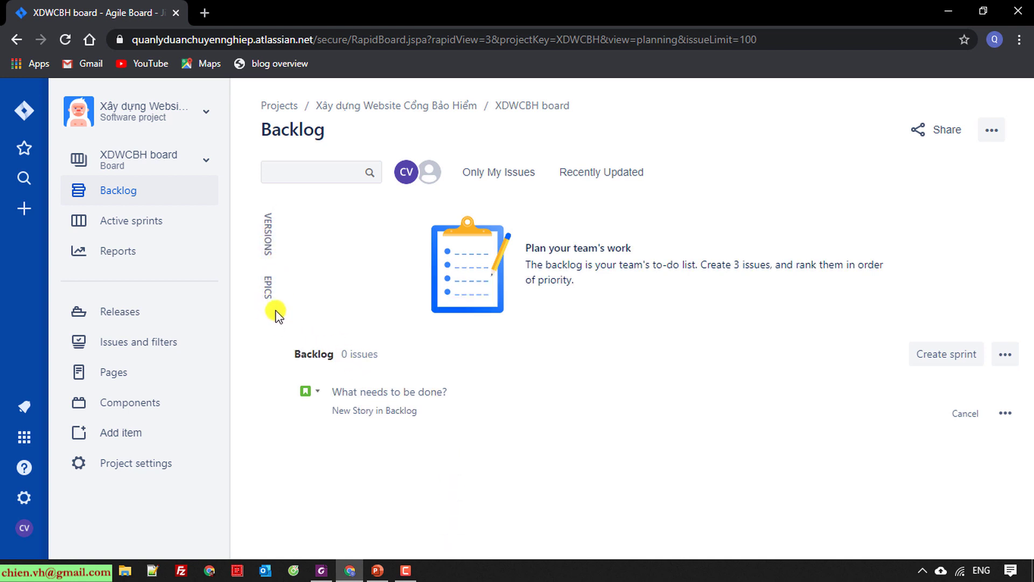
{"action": "left_click", "coordinate": [272, 290]}
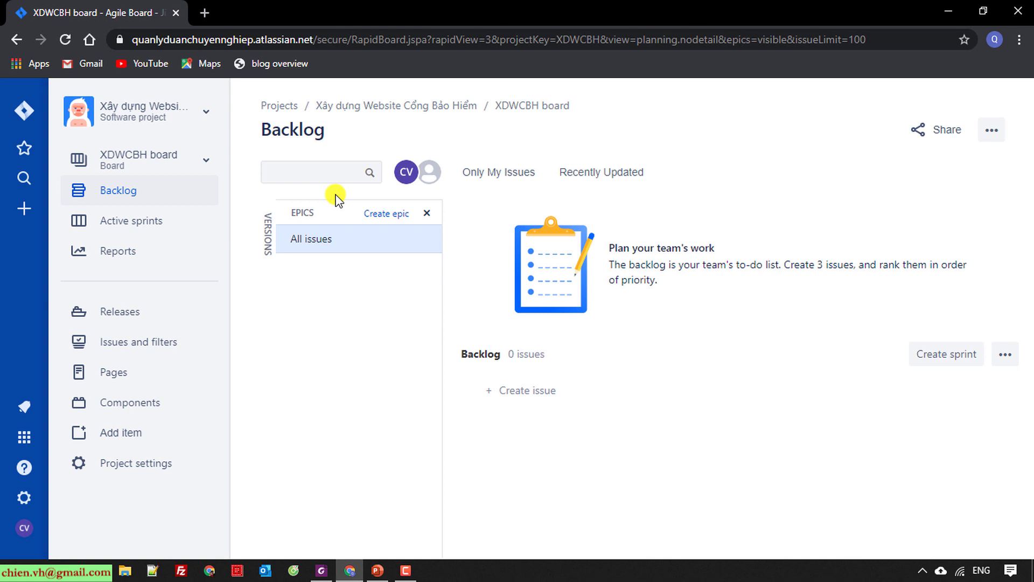
Start a new epic and name it "Payment GateWay Implementation"
{"action": "left_click", "coordinate": [387, 216]}
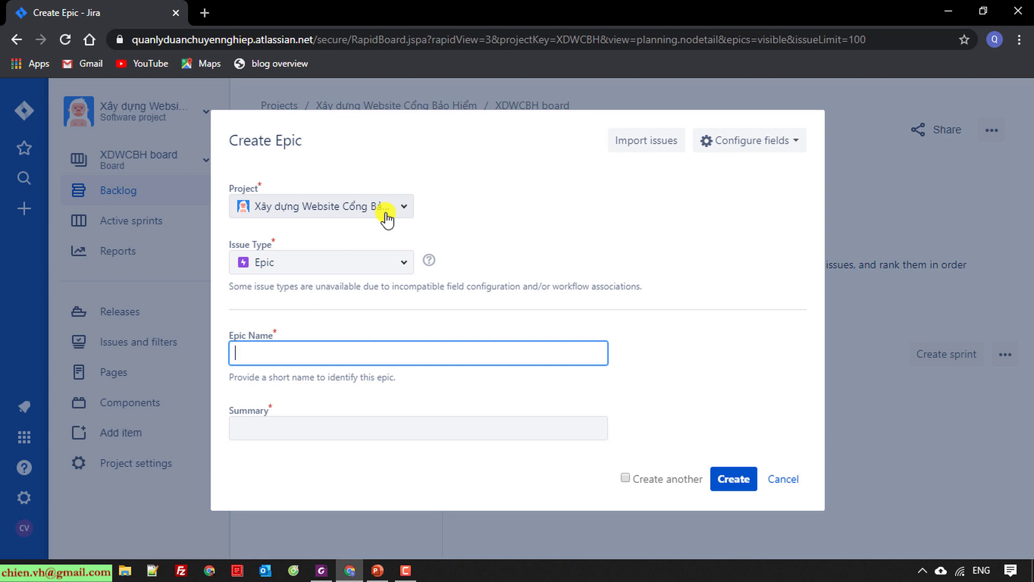
{"action": "type", "text": "Payment GateWay"}
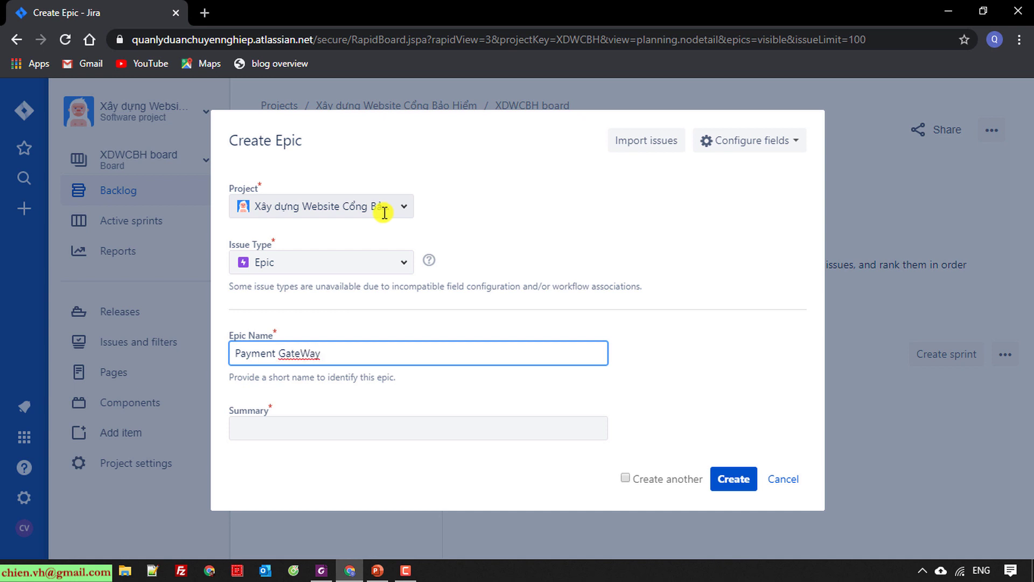
{"action": "type", "text": " Implementation"}
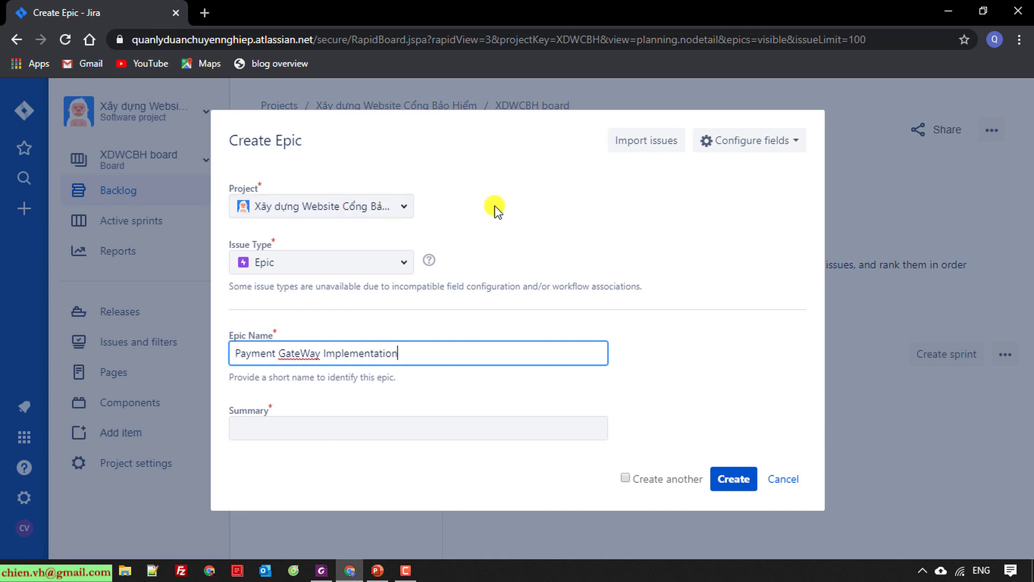
{"action": "left_click", "coordinate": [654, 346]}
{"action": "left_click_drag", "start_coordinate": [422, 358], "coordinate": [106, 354]}
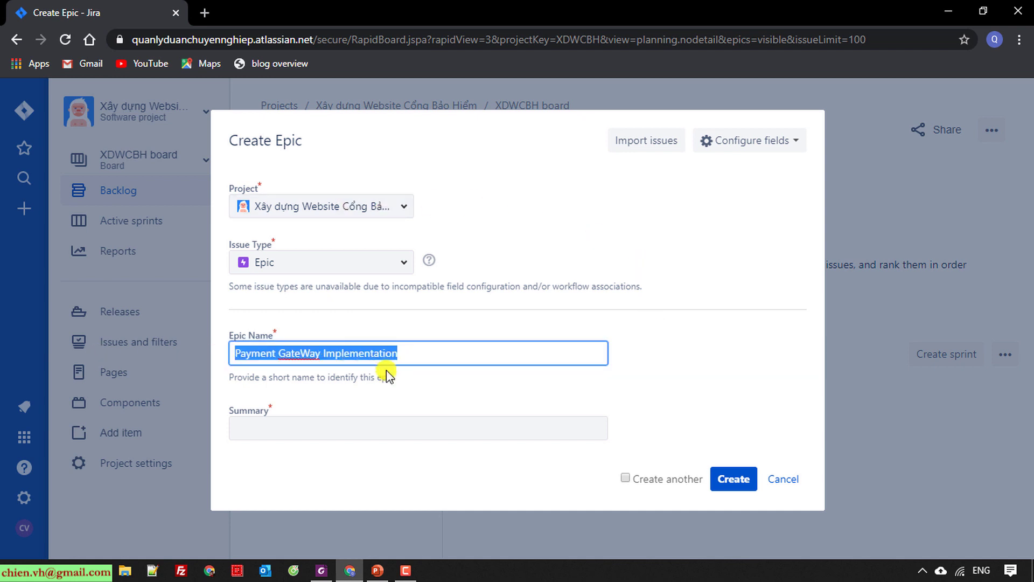
Enter "Implement the feature for Payment GateWay" as the epic's summary
{"action": "left_click", "coordinate": [370, 428]}
{"action": "type", "text": "Im"}
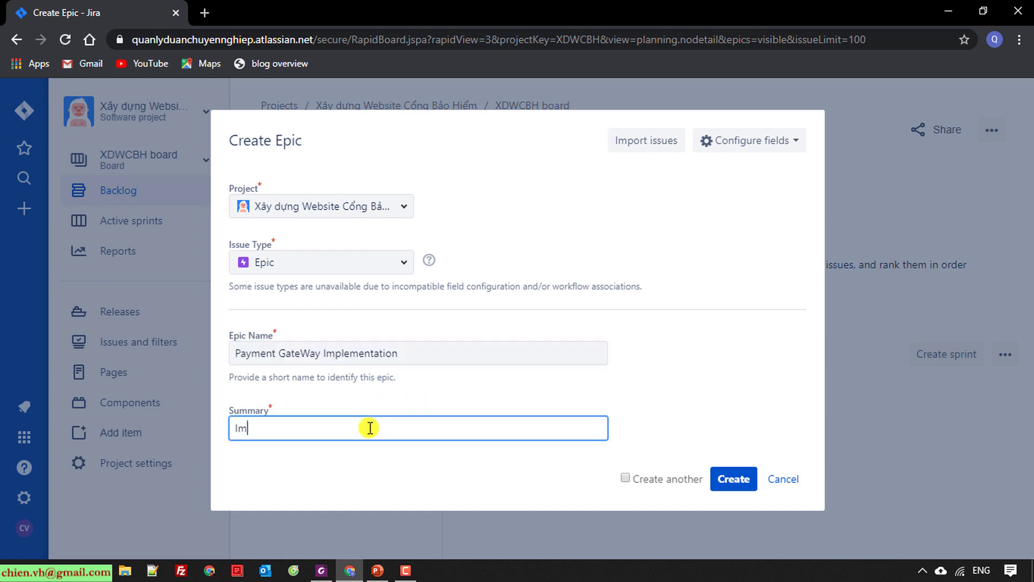
{"action": "type", "text": "plement the feature for "}
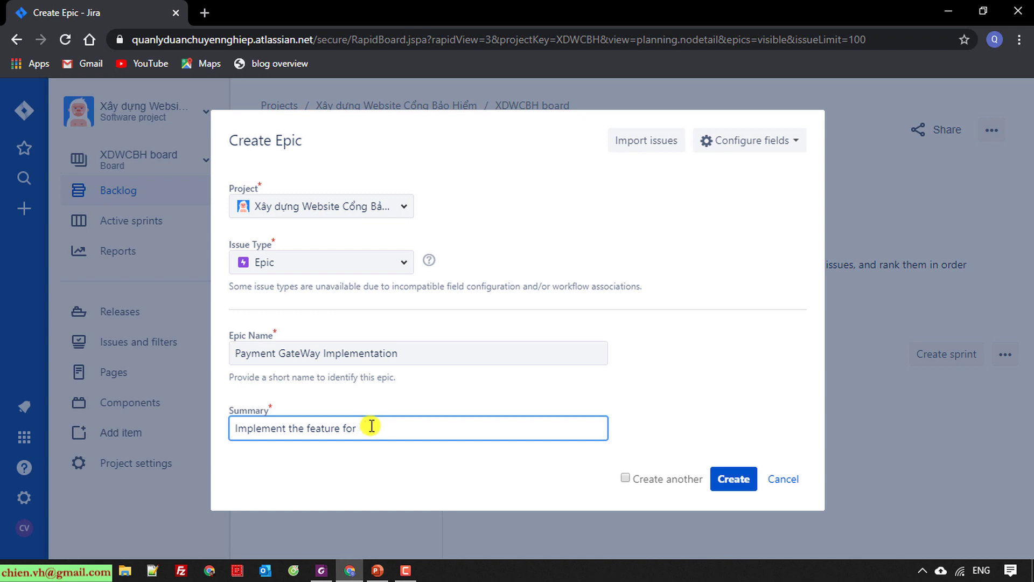
{"action": "type", "text": "Payment GateWay"}
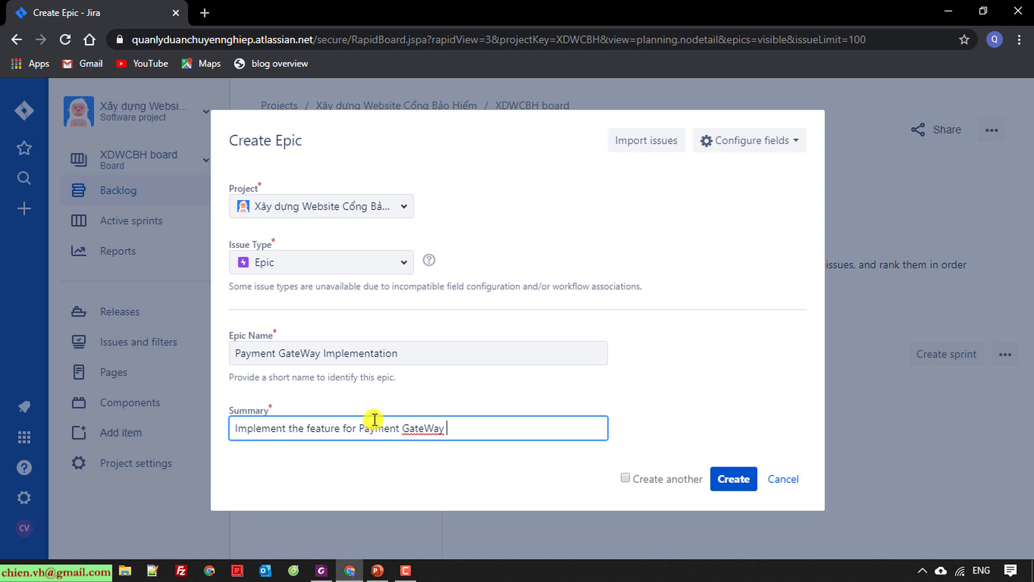
{"action": "key", "text": "BackSpace"}
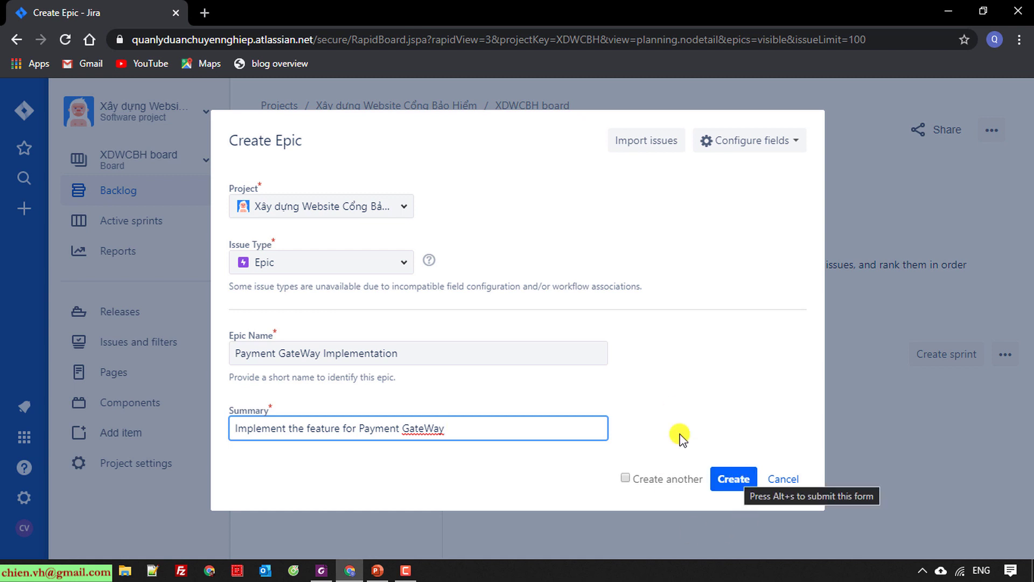
Check the available issue types, keep Epic selected, and create the epic
{"action": "left_click", "coordinate": [406, 265]}
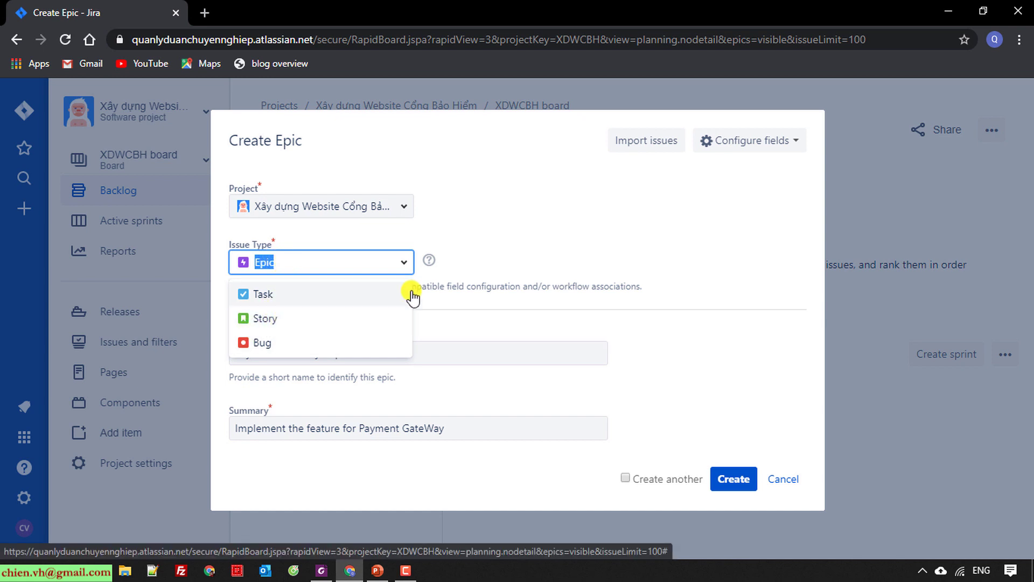
{"action": "left_click", "coordinate": [300, 262]}
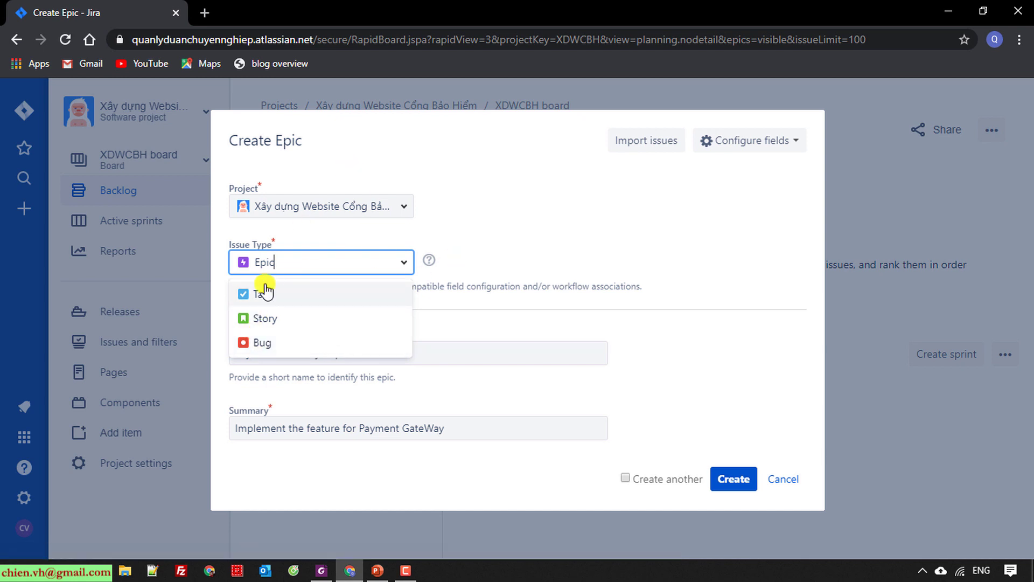
{"action": "left_click", "coordinate": [549, 233]}
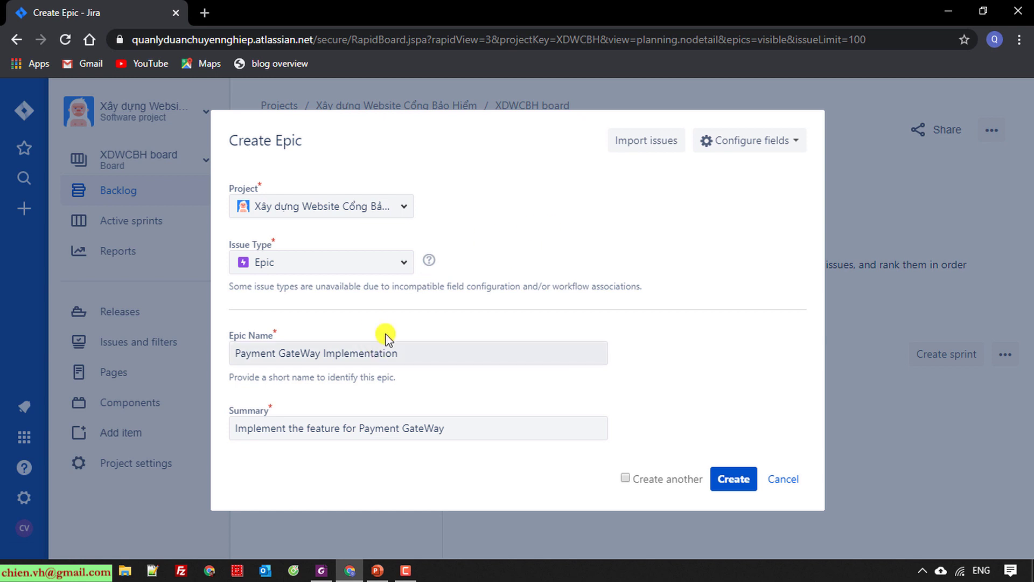
{"action": "left_click", "coordinate": [736, 481]}
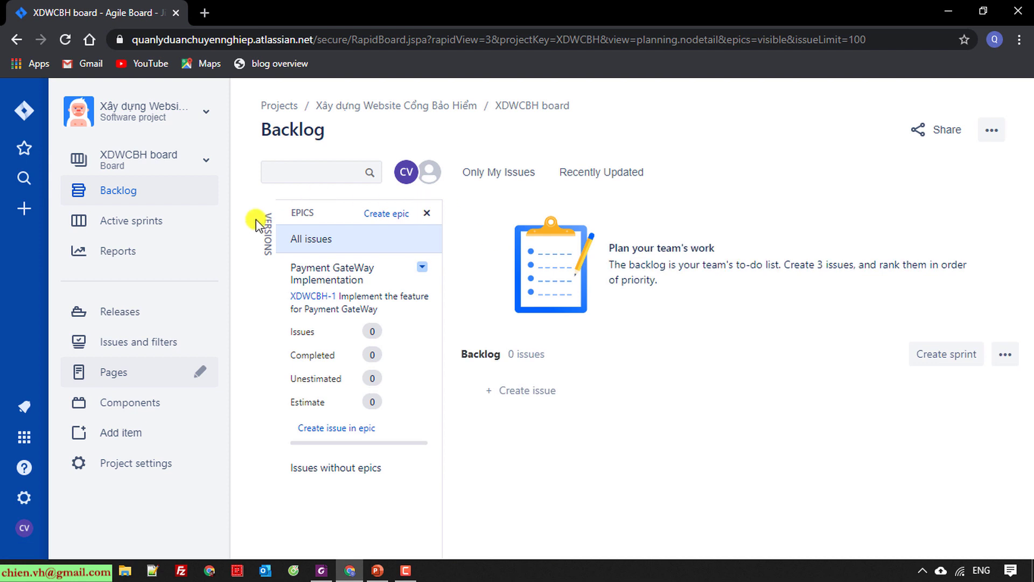
View the active sprints board, and create a new sprint in the backlog
{"action": "left_click", "coordinate": [129, 225]}
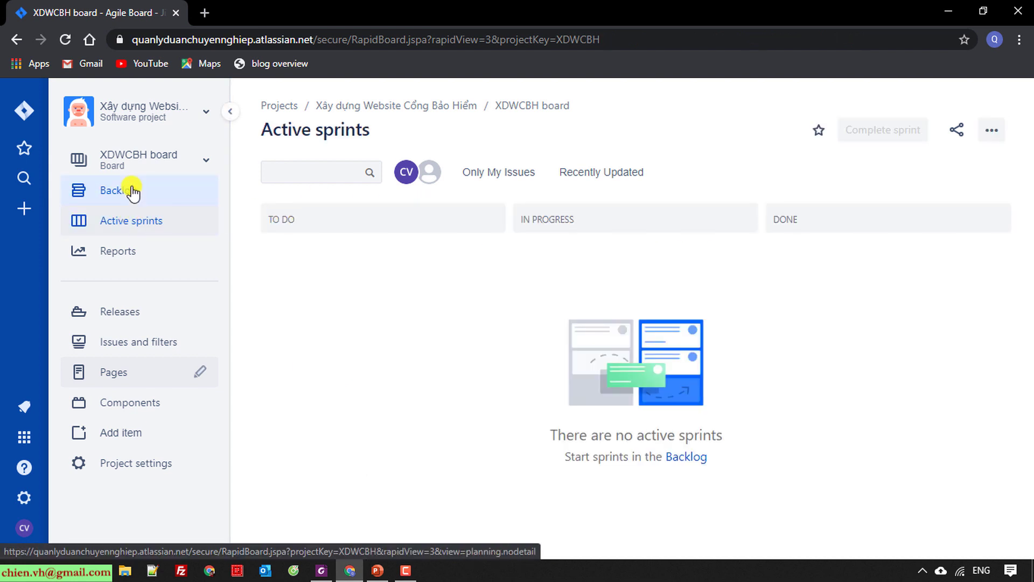
{"action": "left_click", "coordinate": [132, 191]}
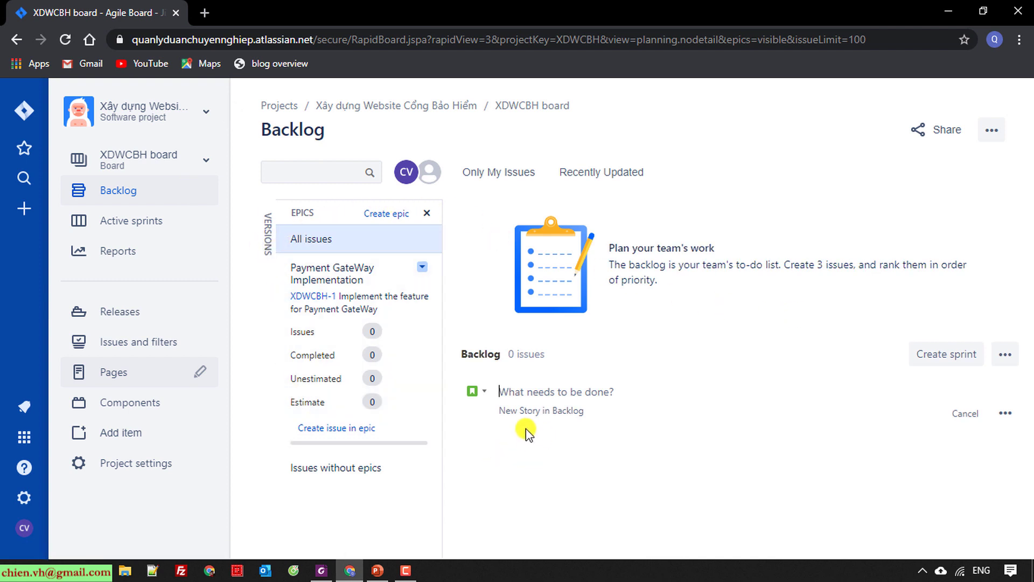
{"action": "left_click", "coordinate": [784, 386]}
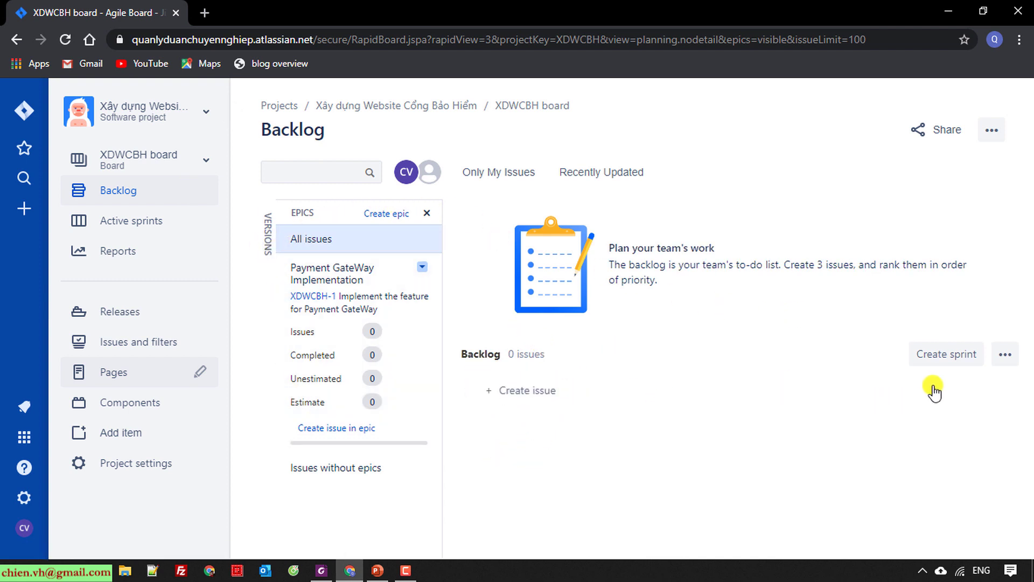
{"action": "left_click", "coordinate": [967, 357]}
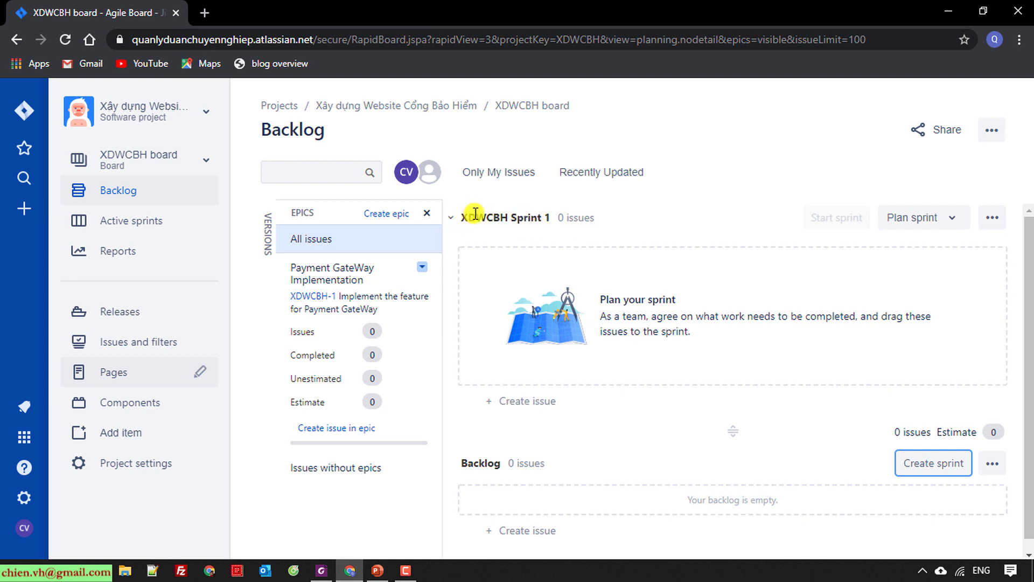
Create a second sprint from the backlog and look over the planned sprints
{"action": "double_click", "coordinate": [516, 217]}
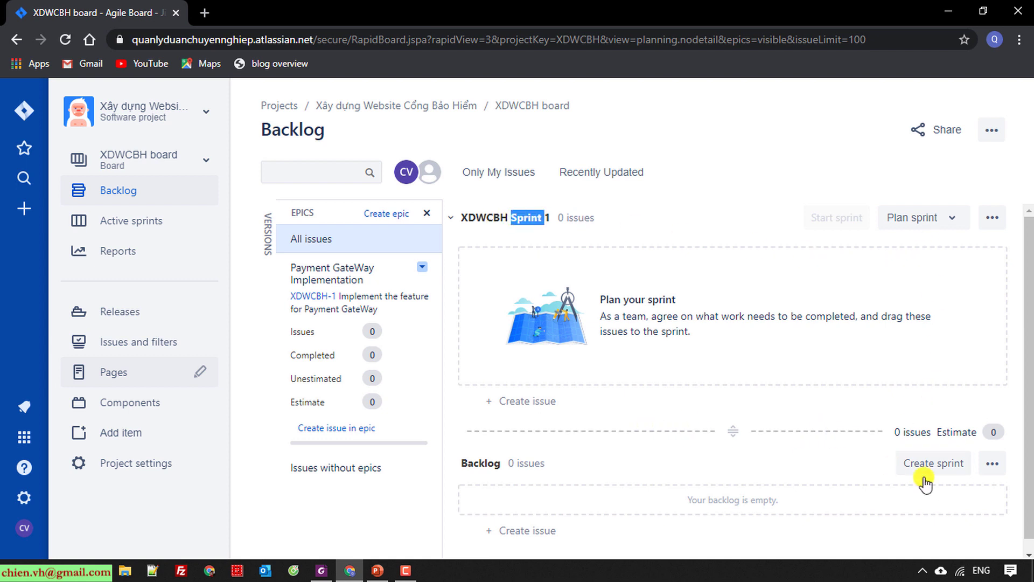
{"action": "left_click", "coordinate": [944, 474]}
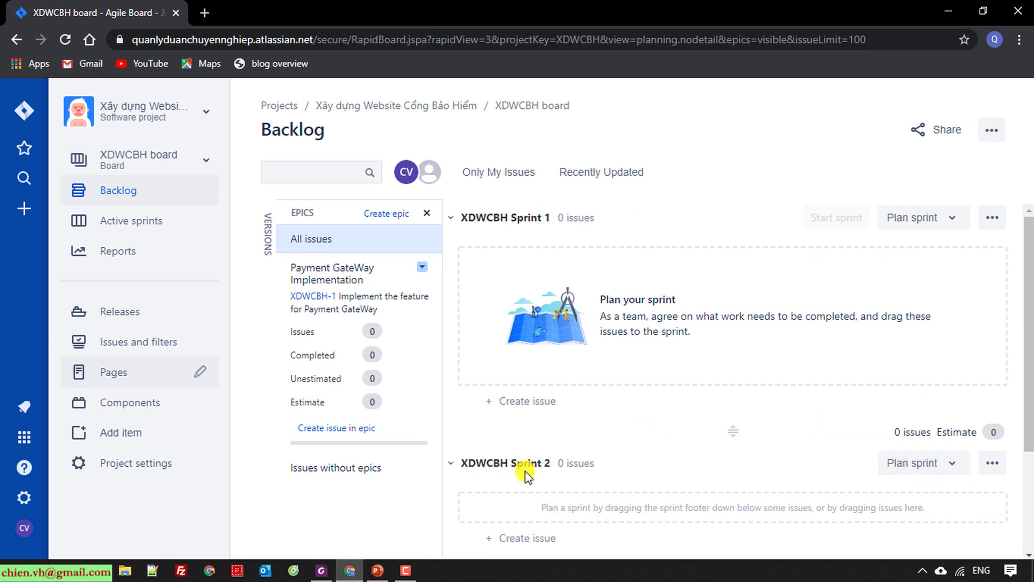
{"action": "scroll", "coordinate": [517, 474], "scroll_direction": "down", "scroll_amount": 1}
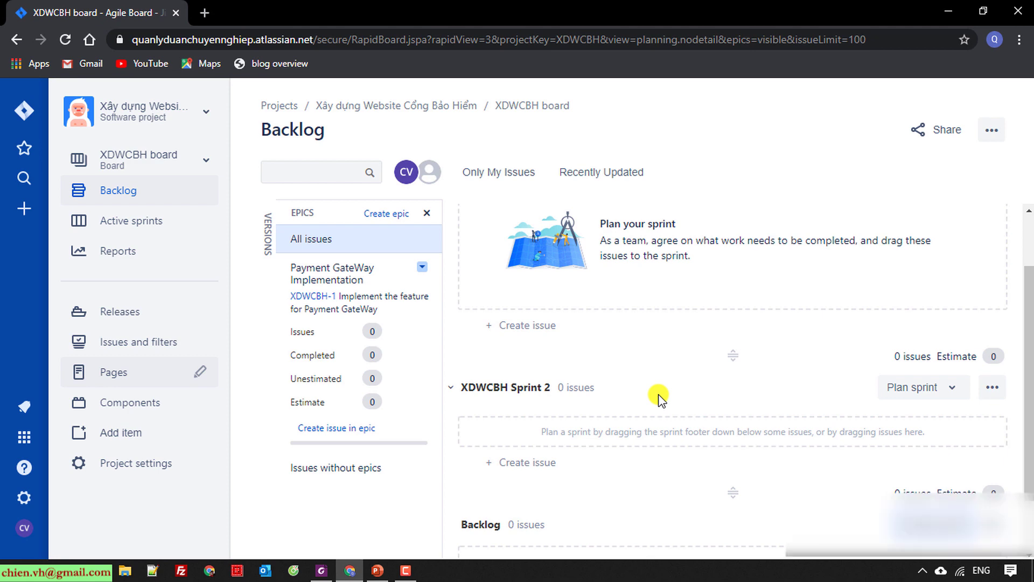
{"action": "scroll", "coordinate": [660, 399], "scroll_direction": "down", "scroll_amount": 2}
{"action": "scroll", "coordinate": [660, 401], "scroll_direction": "up", "scroll_amount": 3}
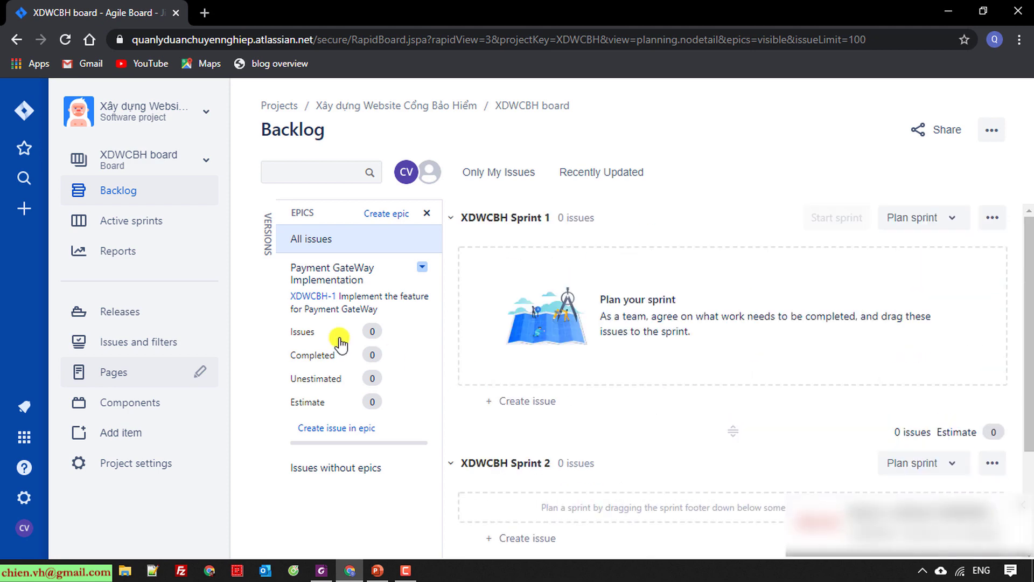
Show the project's versions and start a new version named "Version 1.0"
{"action": "left_click", "coordinate": [268, 229]}
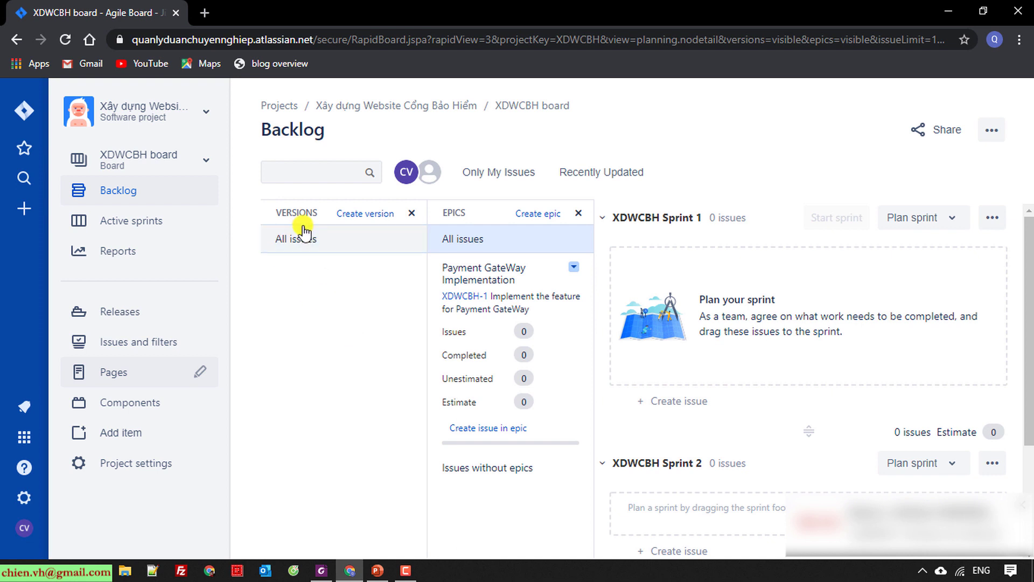
{"action": "left_click", "coordinate": [298, 239]}
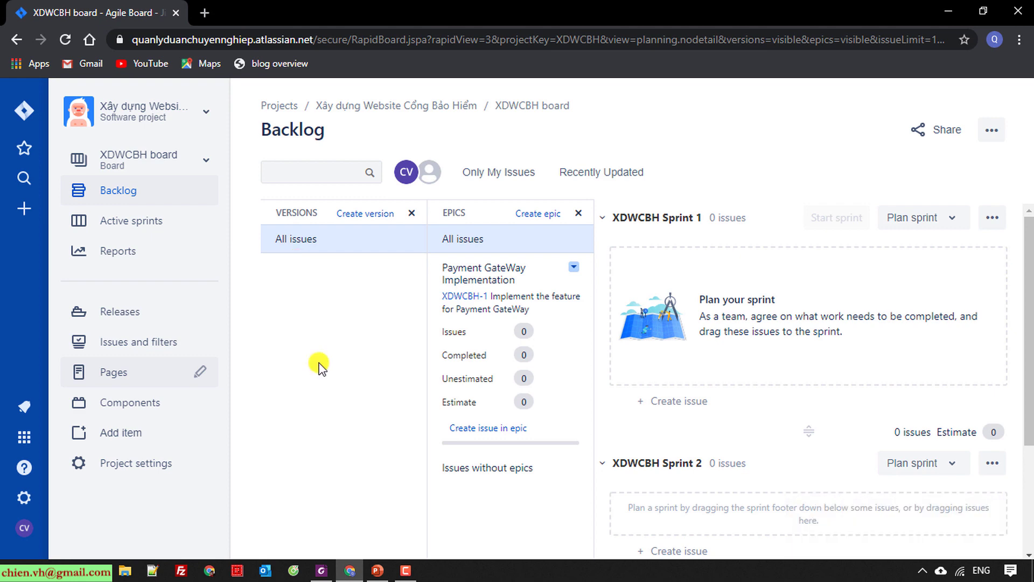
{"action": "left_click", "coordinate": [358, 214]}
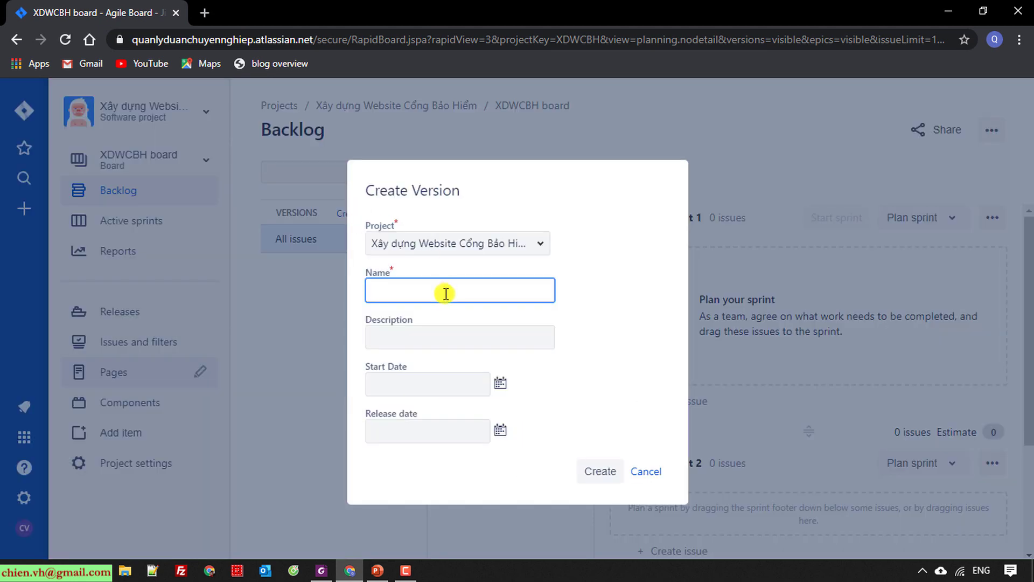
{"action": "type", "text": "Version 1.0"}
Enter "Deliver first UAT version to client" as the version's description
{"action": "left_click", "coordinate": [457, 339]}
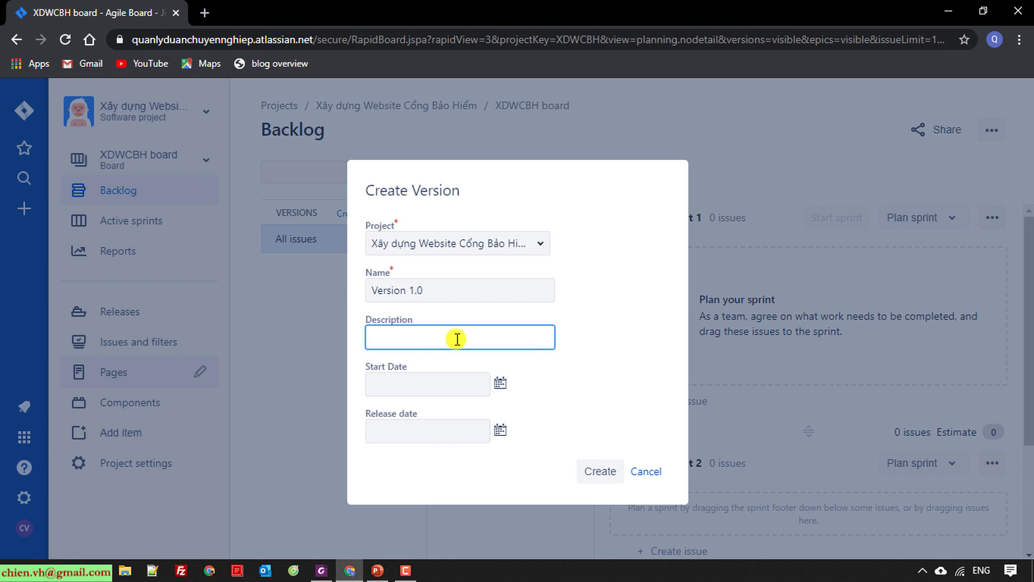
{"action": "type", "text": "ư"}
{"action": "key", "text": "BackSpace"}
{"action": "type", "text": "Deliver first"}
{"action": "type", "text": "T version to"}
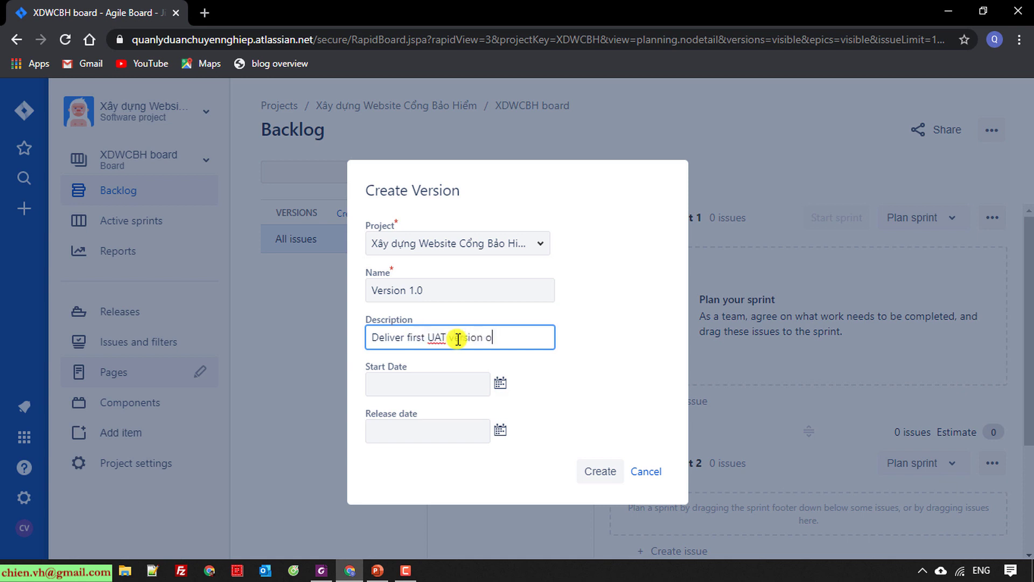
{"action": "key", "text": "BackSpace"}
{"action": "type", "text": "to client"}
Set the version's start date to 23/Feb/20 and its release date to 28/Feb/20
{"action": "left_click", "coordinate": [501, 384]}
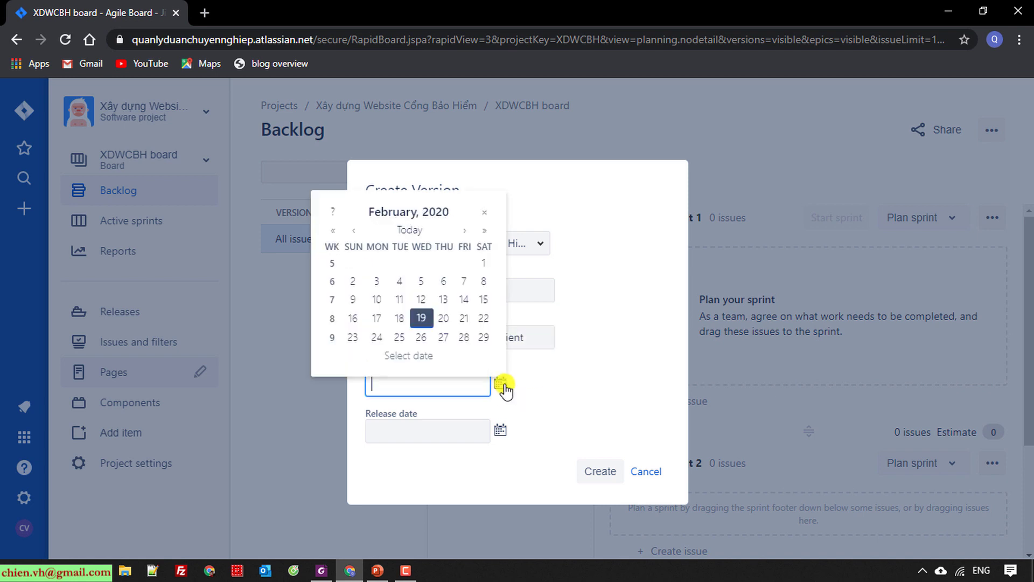
{"action": "left_click", "coordinate": [353, 337]}
{"action": "left_click", "coordinate": [501, 430]}
{"action": "left_click", "coordinate": [465, 386]}
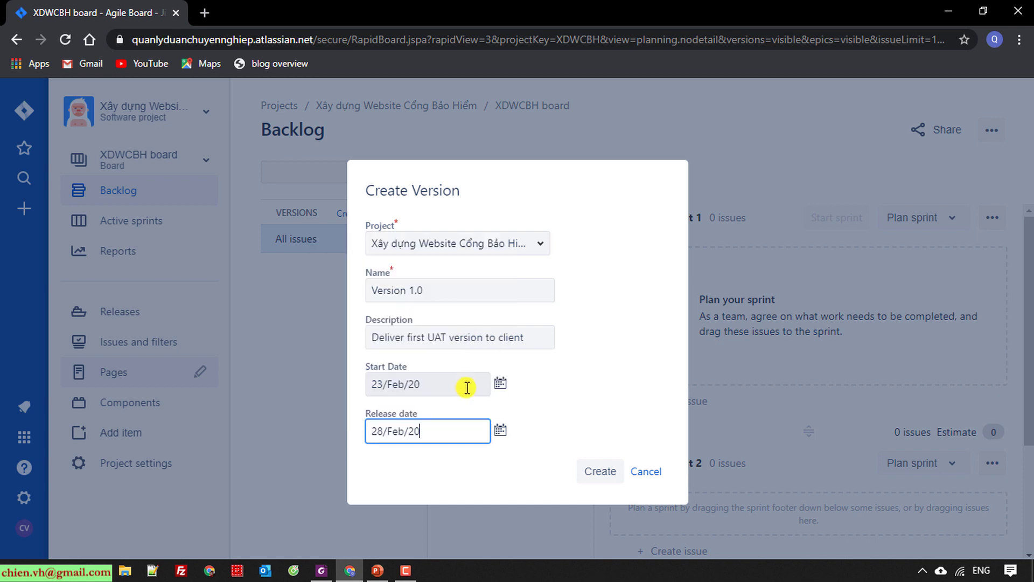
{"action": "left_click", "coordinate": [501, 431]}
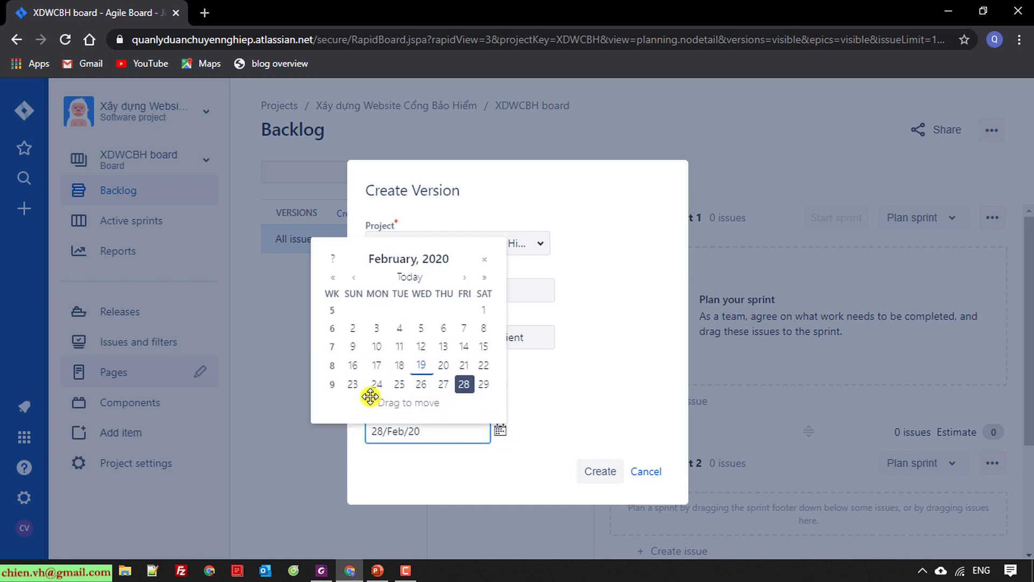
{"action": "left_click", "coordinate": [464, 384]}
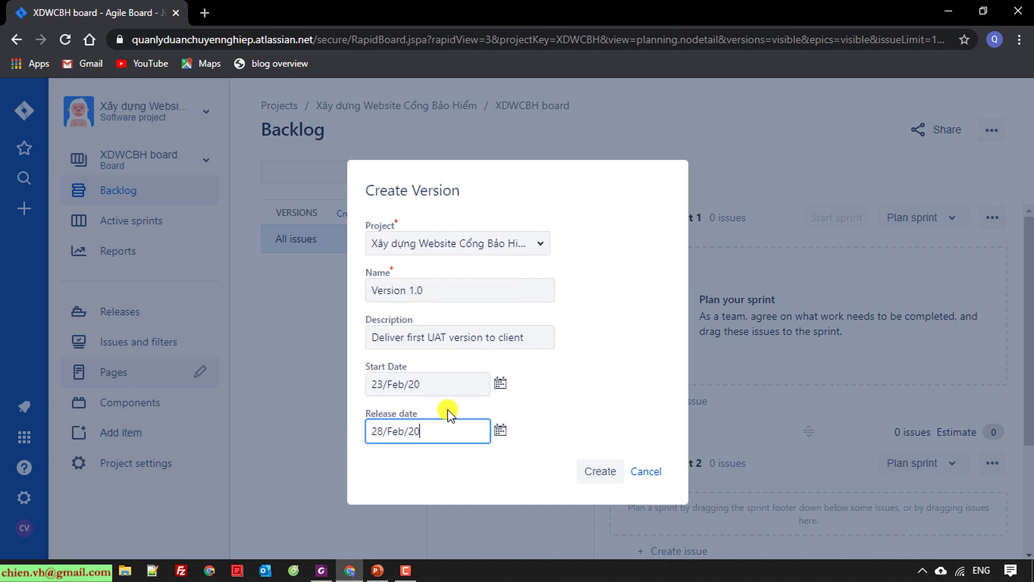
Change the version's start date to 24/Feb/20 and create the version
{"action": "left_click", "coordinate": [500, 383]}
{"action": "left_click", "coordinate": [378, 337]}
{"action": "left_click", "coordinate": [572, 381]}
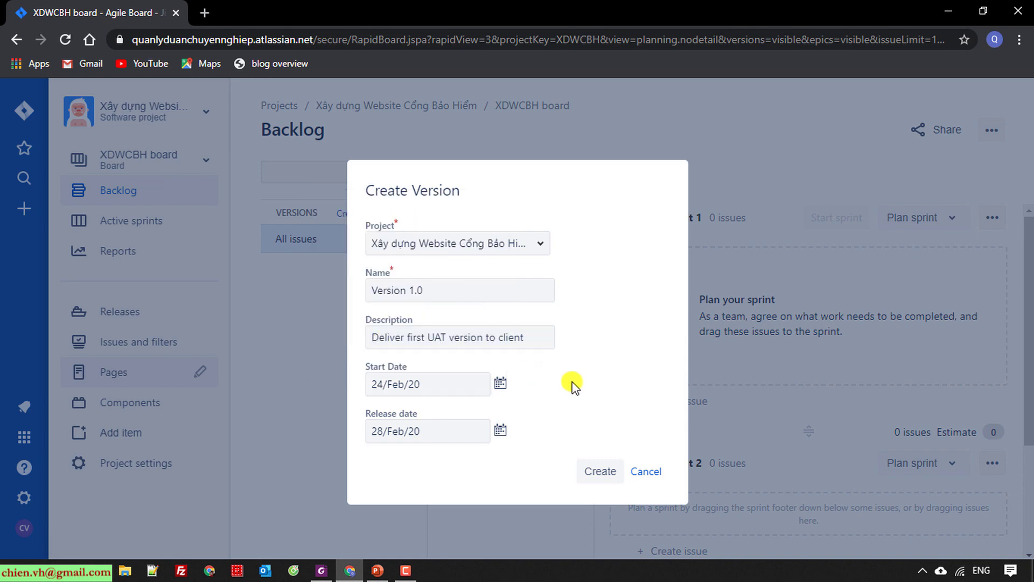
{"action": "left_click", "coordinate": [594, 471]}
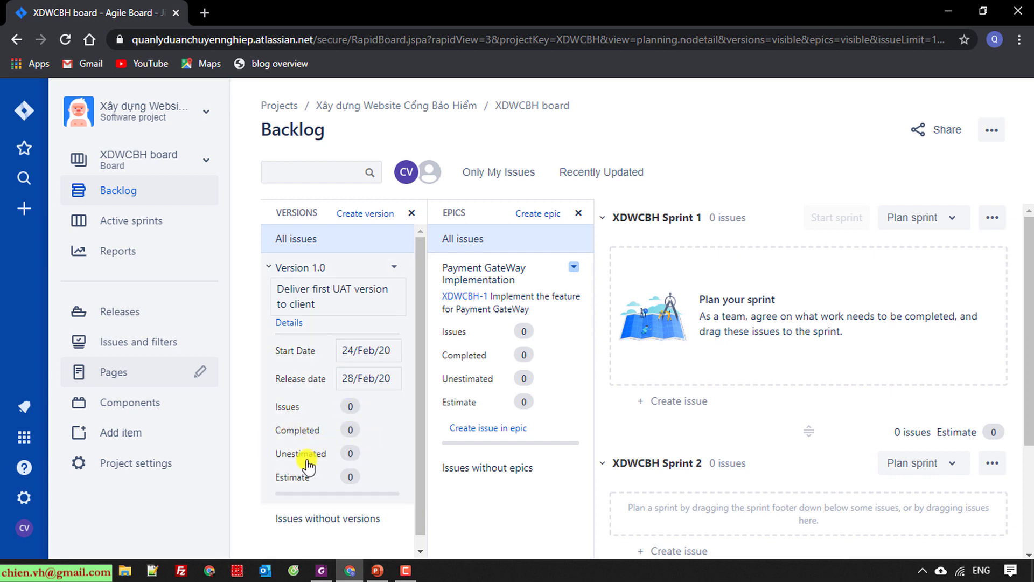
Hide the versions and epics lists, and look through the sprints and the backlog
{"action": "scroll", "coordinate": [353, 515], "scroll_direction": "down", "scroll_amount": 1}
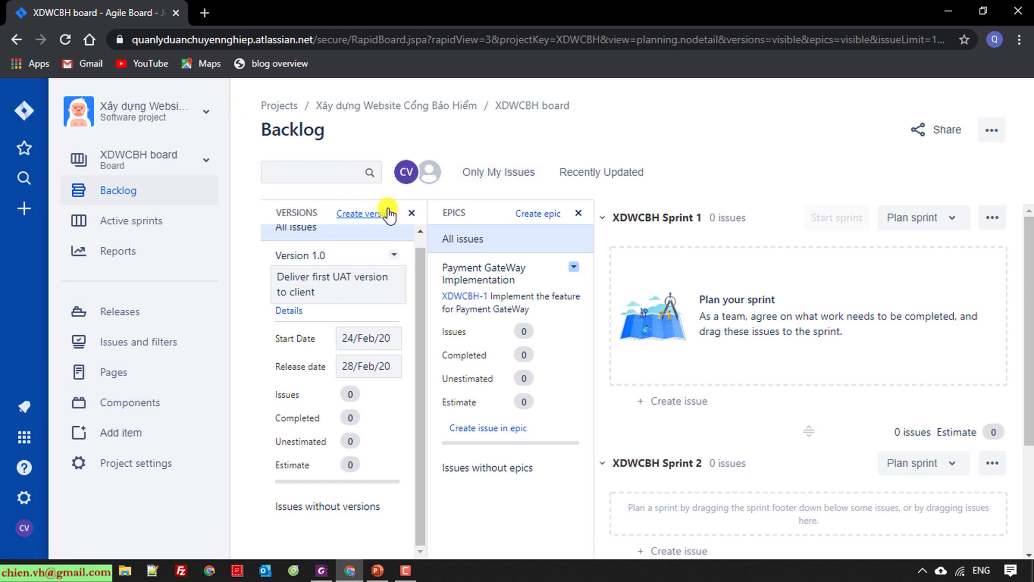
{"action": "left_click", "coordinate": [411, 213]}
{"action": "left_click", "coordinate": [426, 214]}
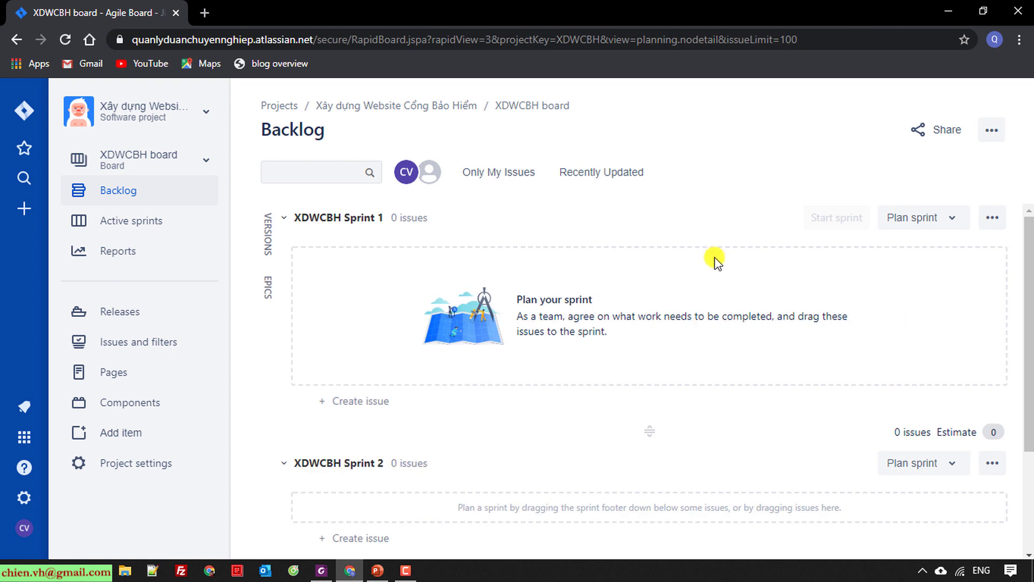
{"action": "scroll", "coordinate": [634, 363], "scroll_direction": "down", "scroll_amount": 3}
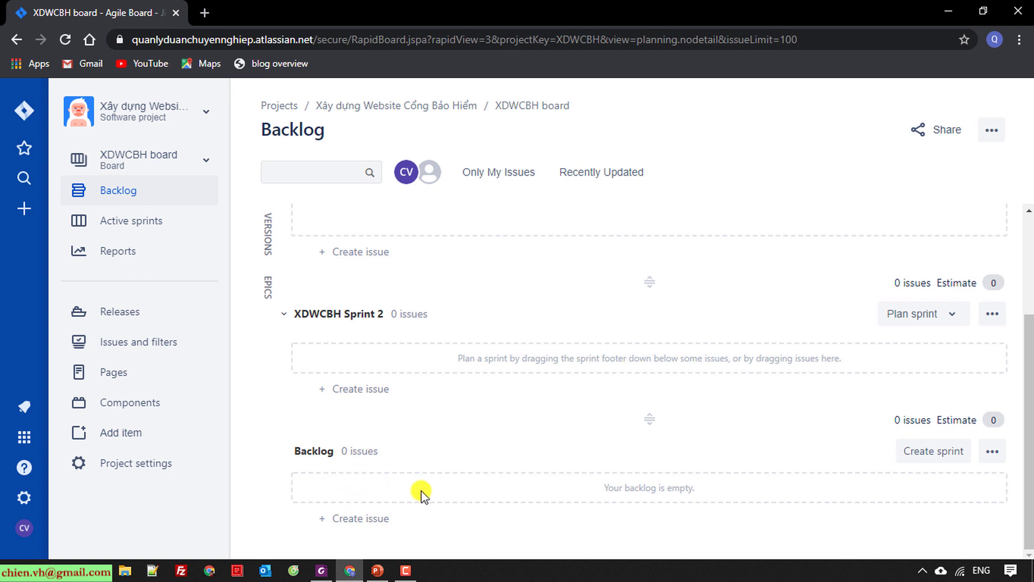
{"action": "scroll", "coordinate": [409, 491], "scroll_direction": "up", "scroll_amount": 3}
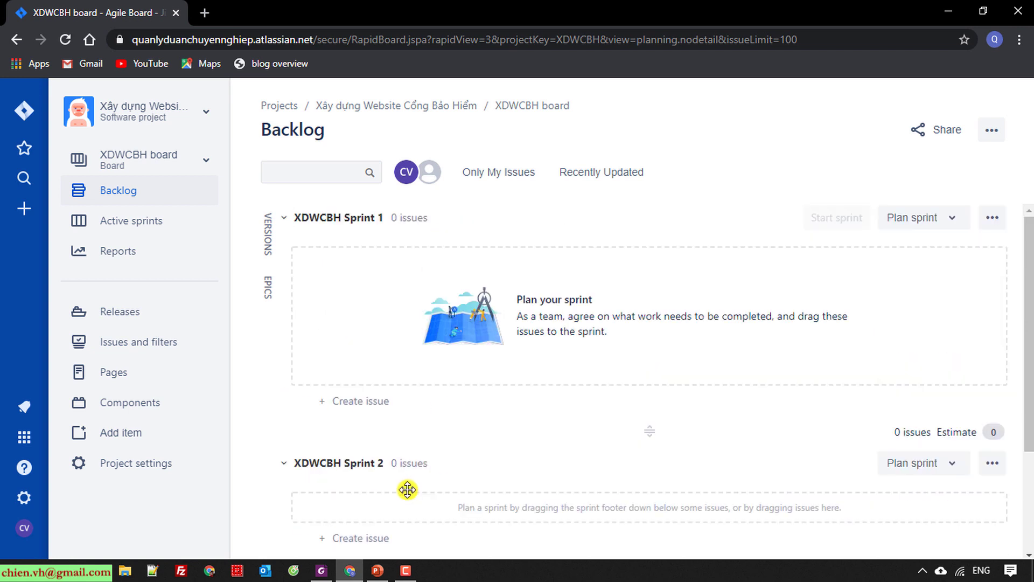